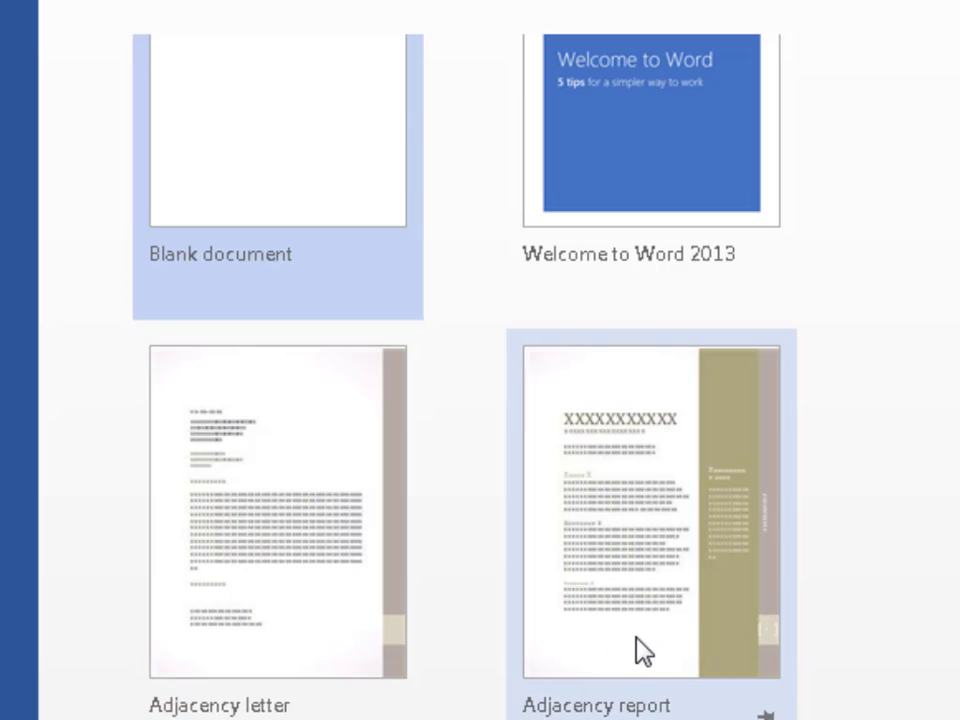
- Browse the available document templates and create a new blank document
{"action": "scroll", "coordinate": [634, 645], "scroll_direction": "down", "scroll_amount": 3}
{"action": "scroll", "coordinate": [640, 650], "scroll_direction": "down", "scroll_amount": 5}
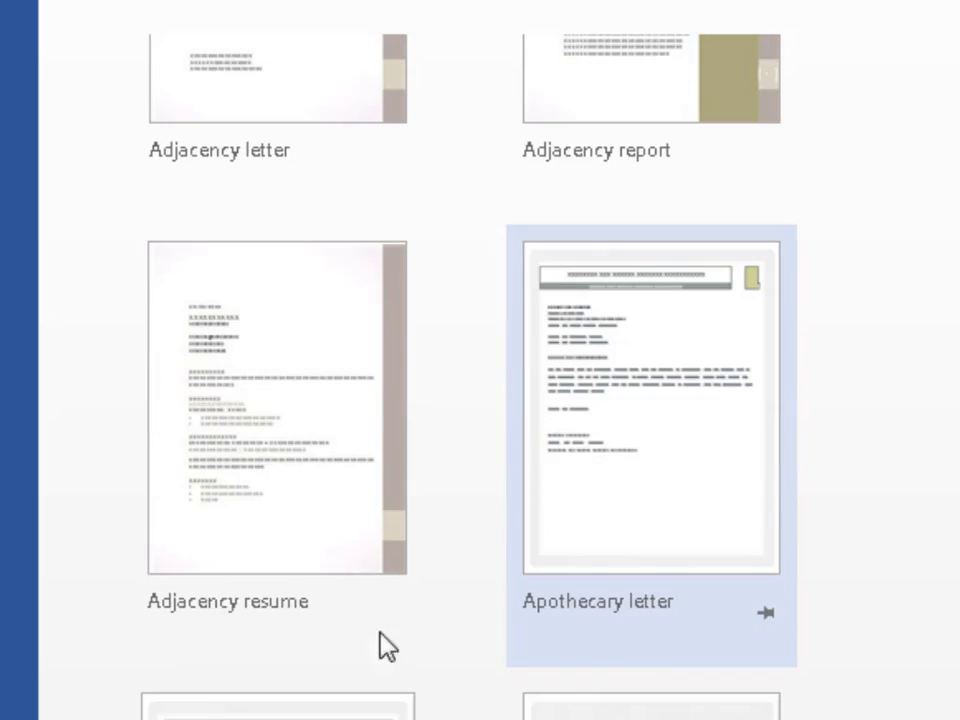
{"action": "scroll", "coordinate": [765, 638], "scroll_direction": "down", "scroll_amount": 15}
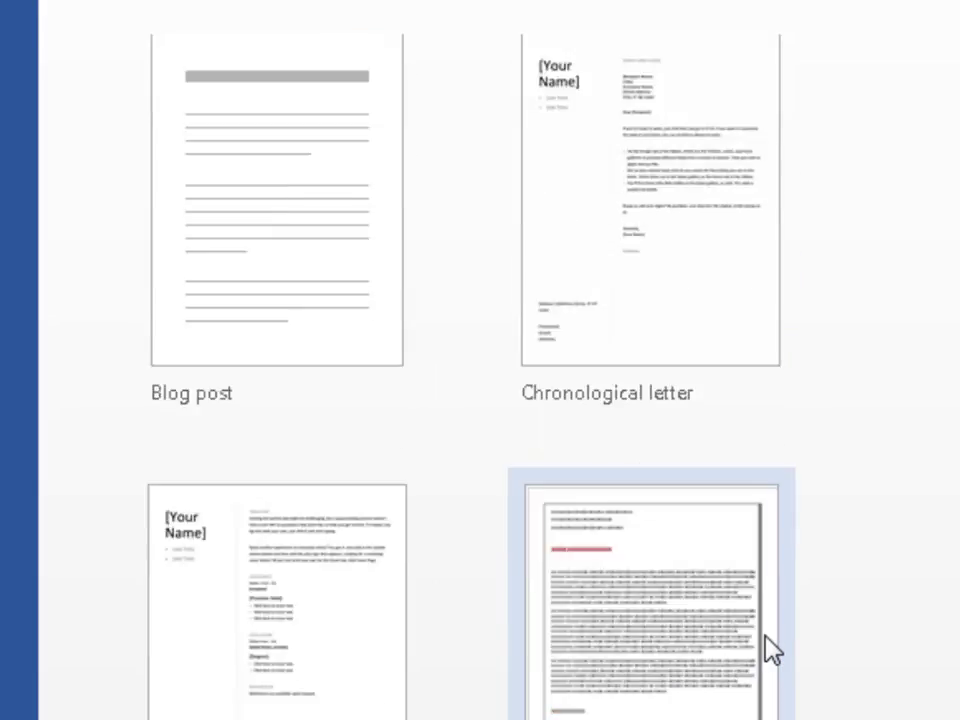
{"action": "scroll", "coordinate": [810, 654], "scroll_direction": "up", "scroll_amount": 20}
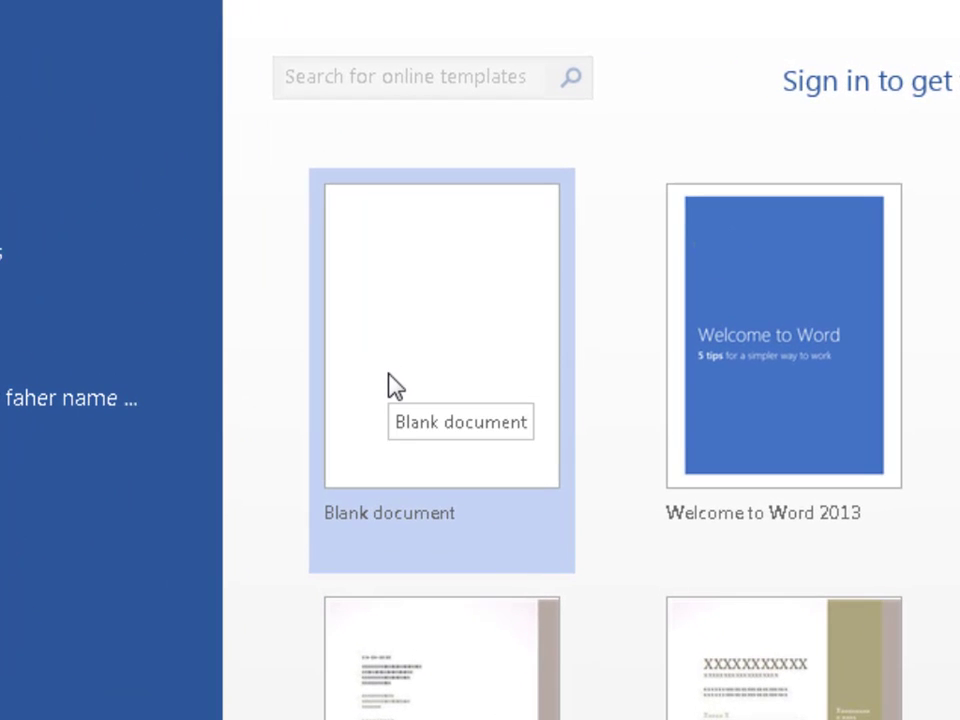
{"action": "left_click", "coordinate": [393, 385]}
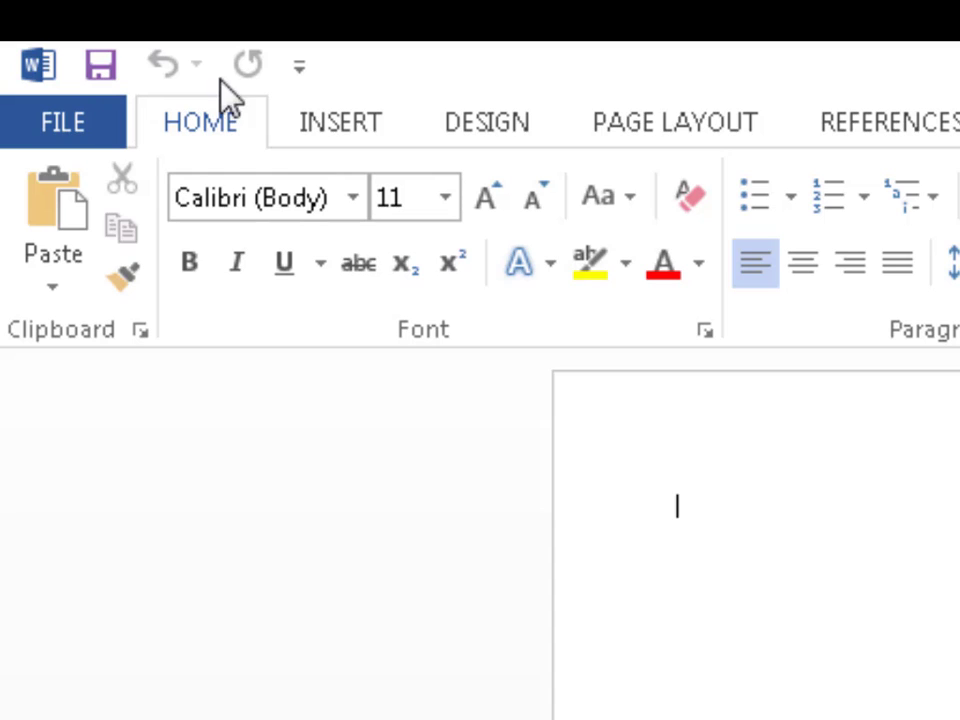
- Add the Print Preview and Print command to the Quick Access Toolbar and try it out, returning to the document
{"action": "left_click", "coordinate": [299, 68]}
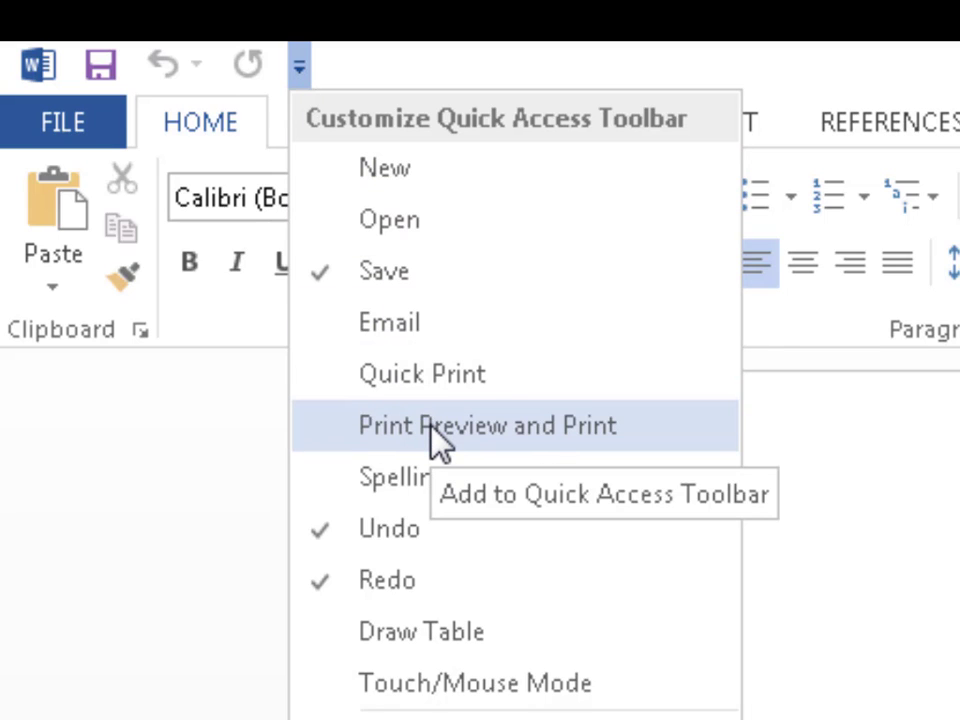
{"action": "left_click", "coordinate": [430, 424]}
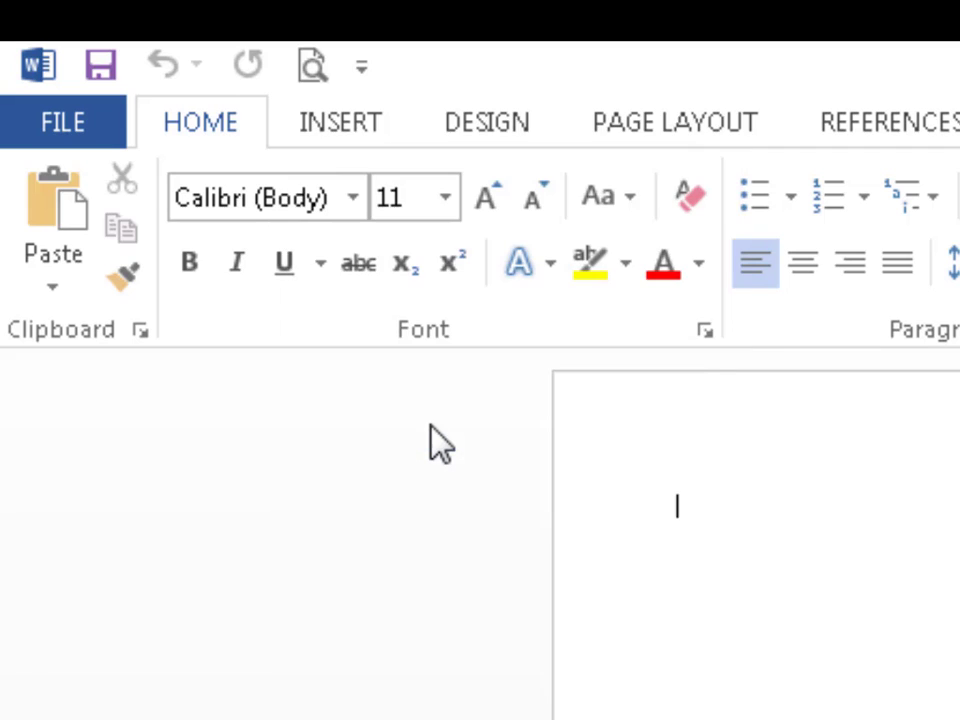
{"action": "left_click", "coordinate": [316, 83]}
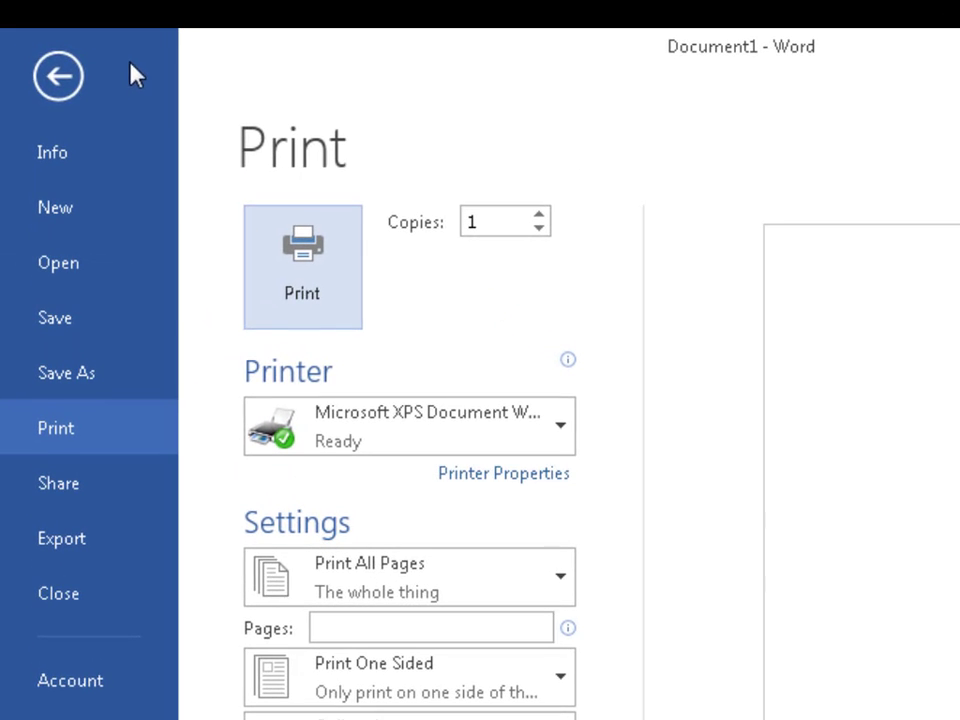
{"action": "left_click", "coordinate": [41, 77]}
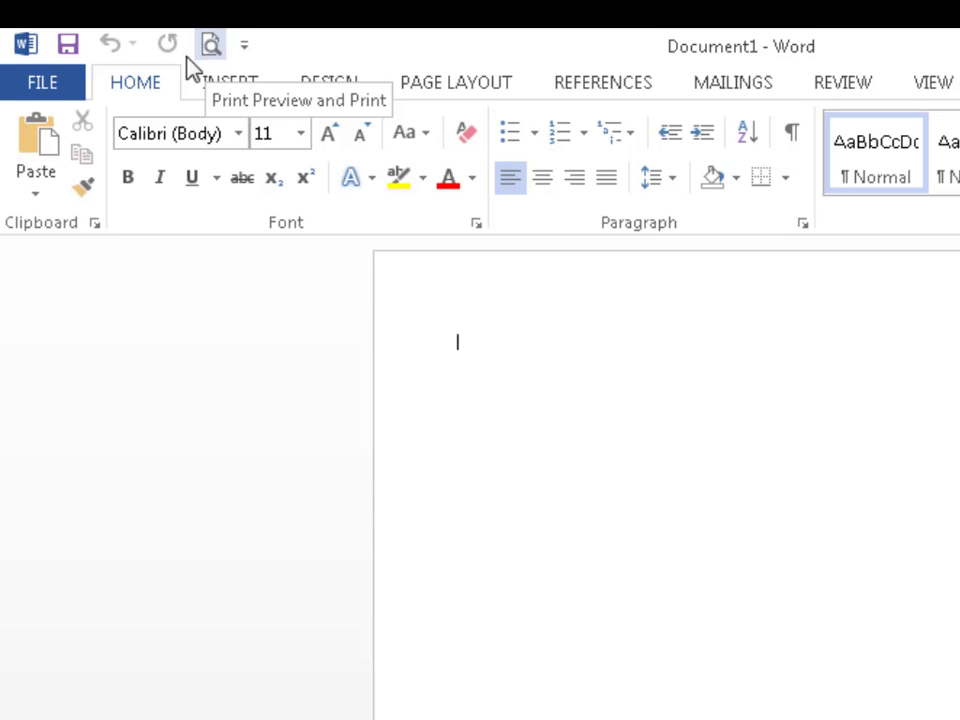
- View the print settings through the backstage view's Print page and return to the blank document
{"action": "left_click", "coordinate": [52, 85]}
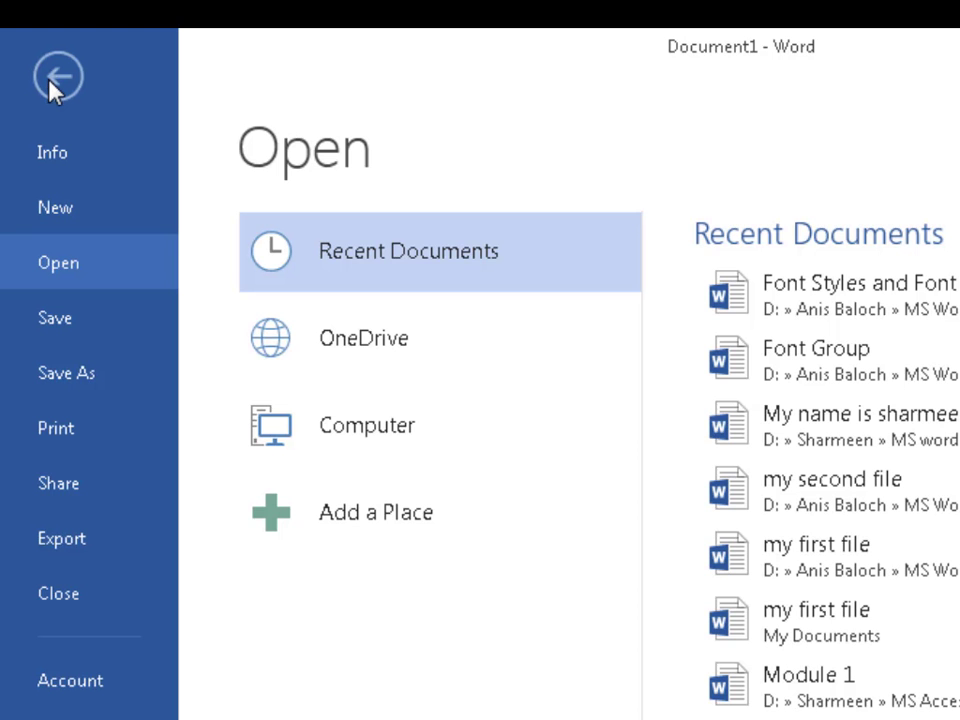
{"action": "left_click", "coordinate": [99, 449]}
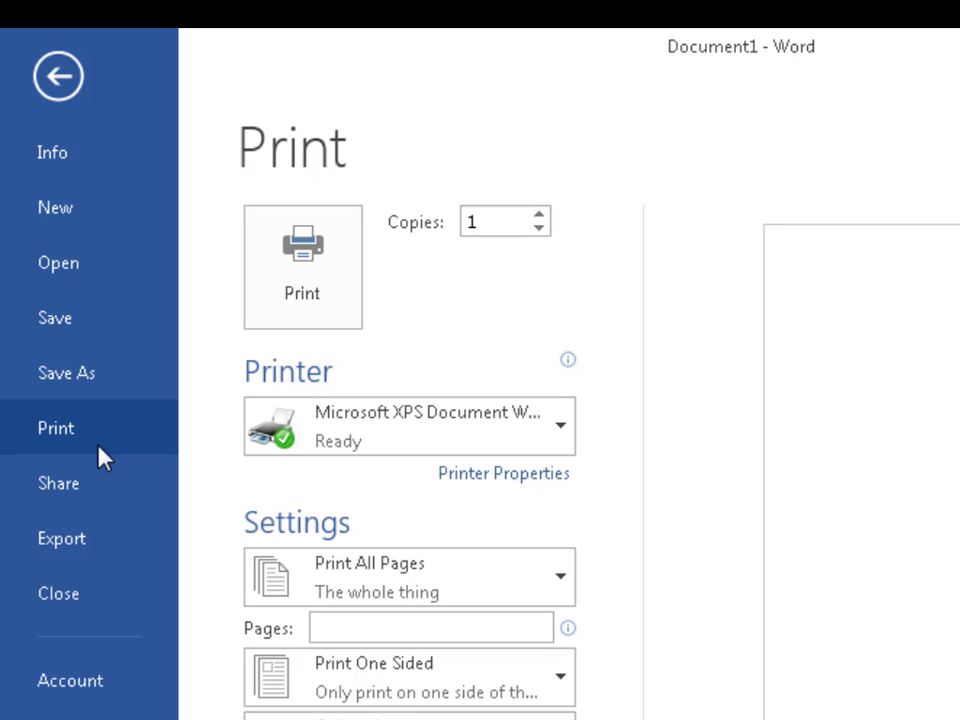
{"action": "left_click", "coordinate": [64, 78]}
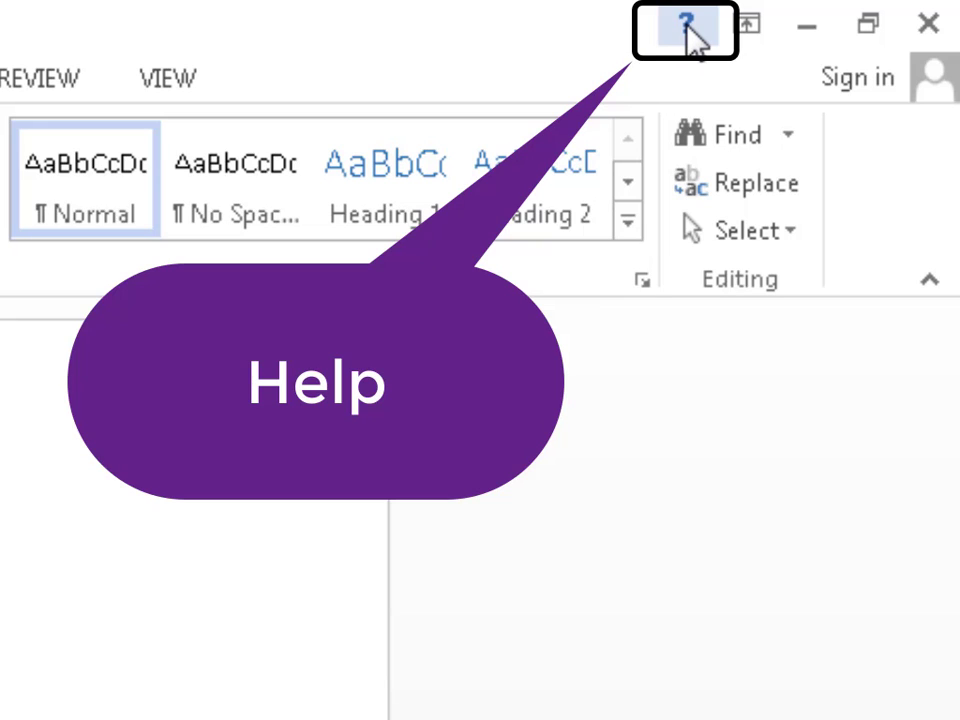
- View the Word Help window and close it
{"action": "left_click", "coordinate": [687, 35]}
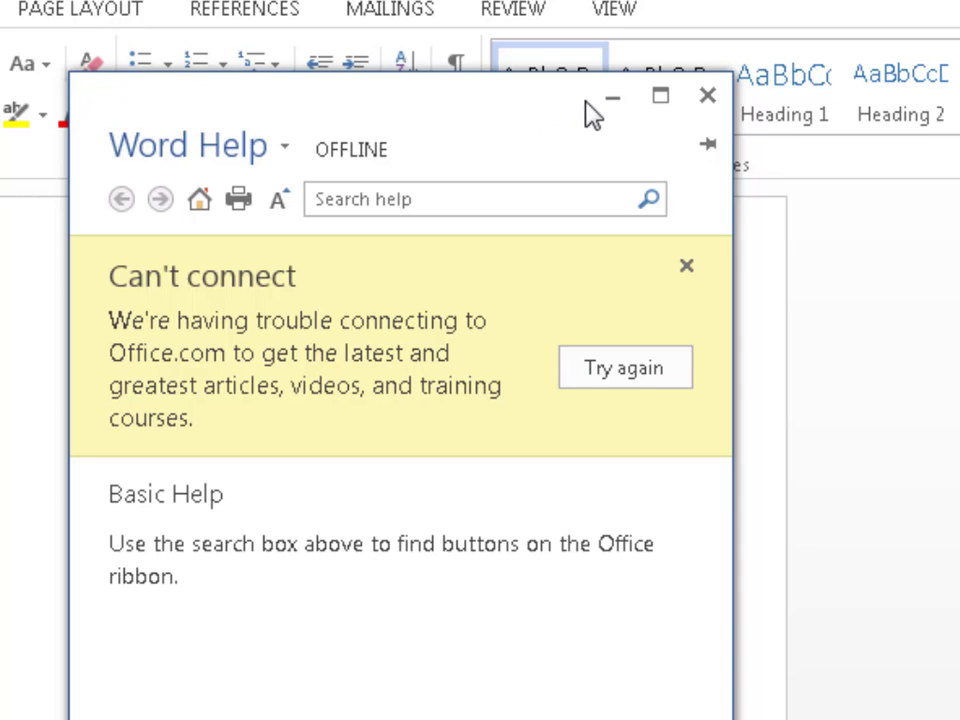
{"action": "left_click", "coordinate": [707, 97]}
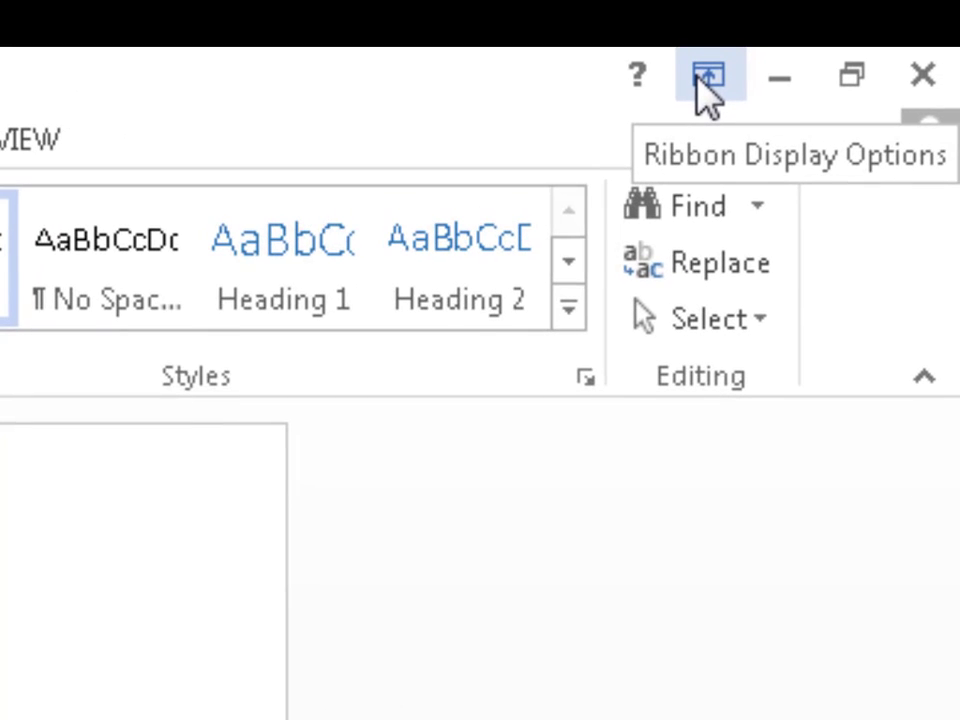
- Reduce the ribbon to show tabs only, and restore the display of both tabs and commands
{"action": "left_click", "coordinate": [708, 80]}
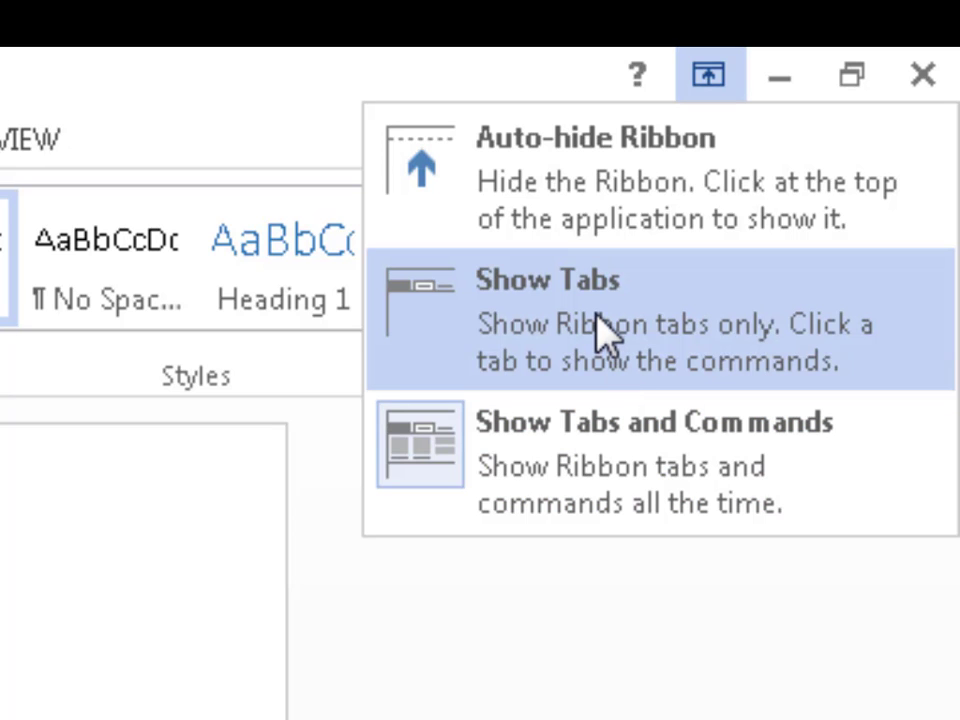
{"action": "left_click", "coordinate": [600, 330]}
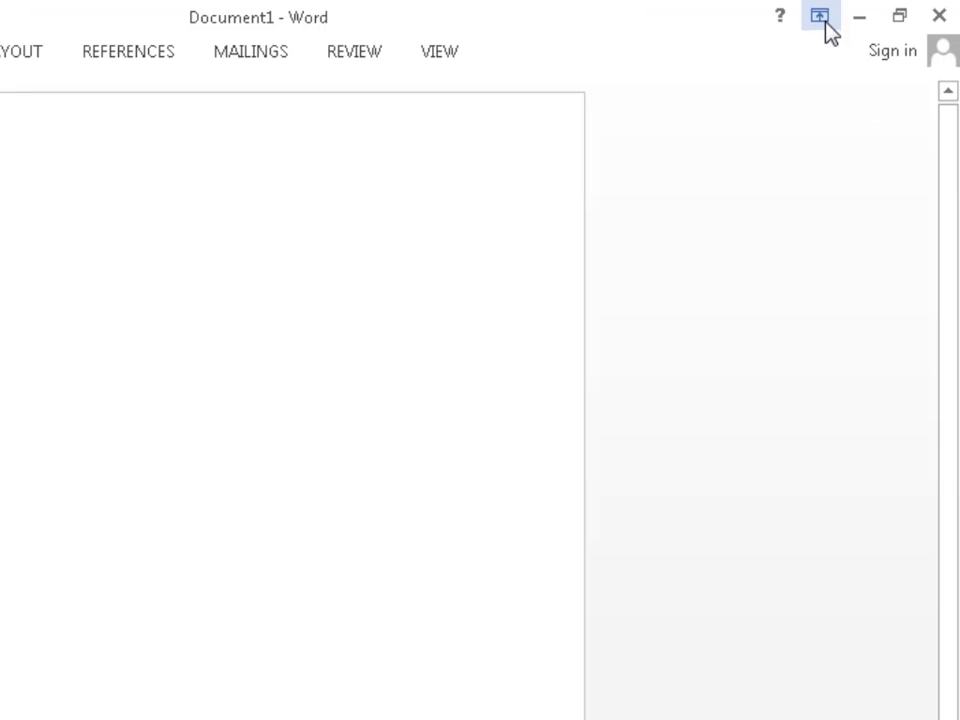
{"action": "left_click", "coordinate": [820, 17]}
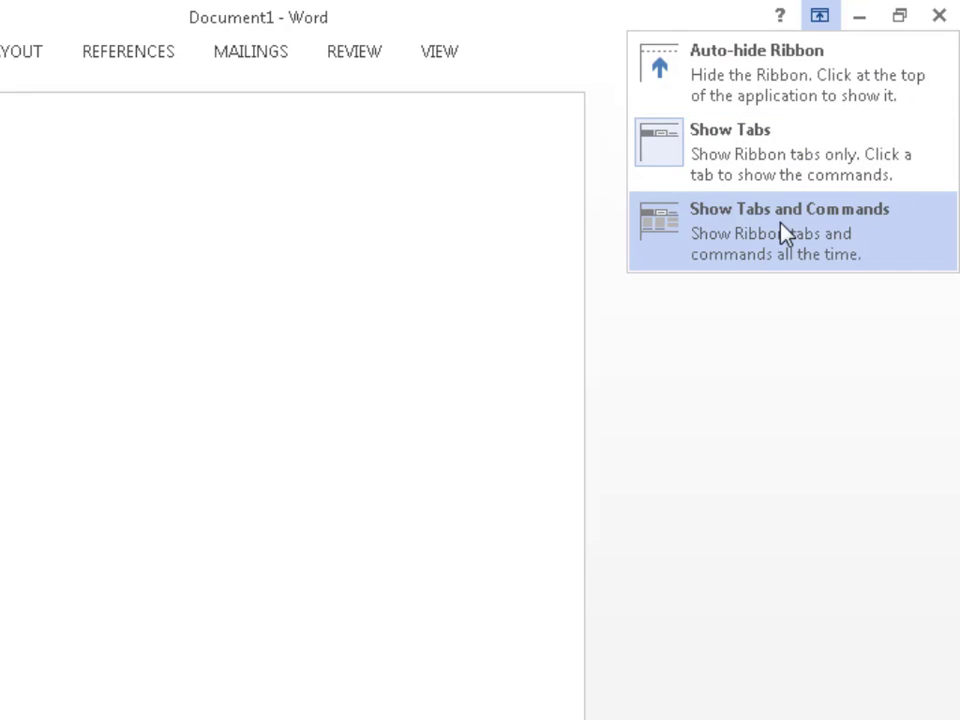
{"action": "left_click", "coordinate": [786, 236]}
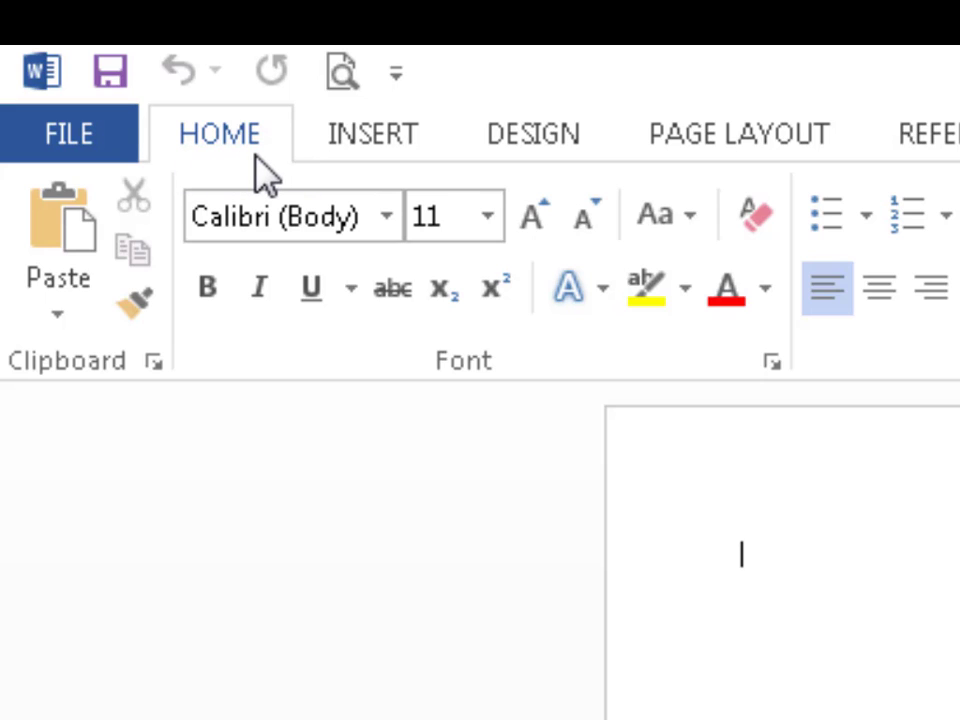
- Look through the Insert, Design, Page Layout and References commands on the ribbon, ending back at the Home commands
{"action": "left_click", "coordinate": [406, 154]}
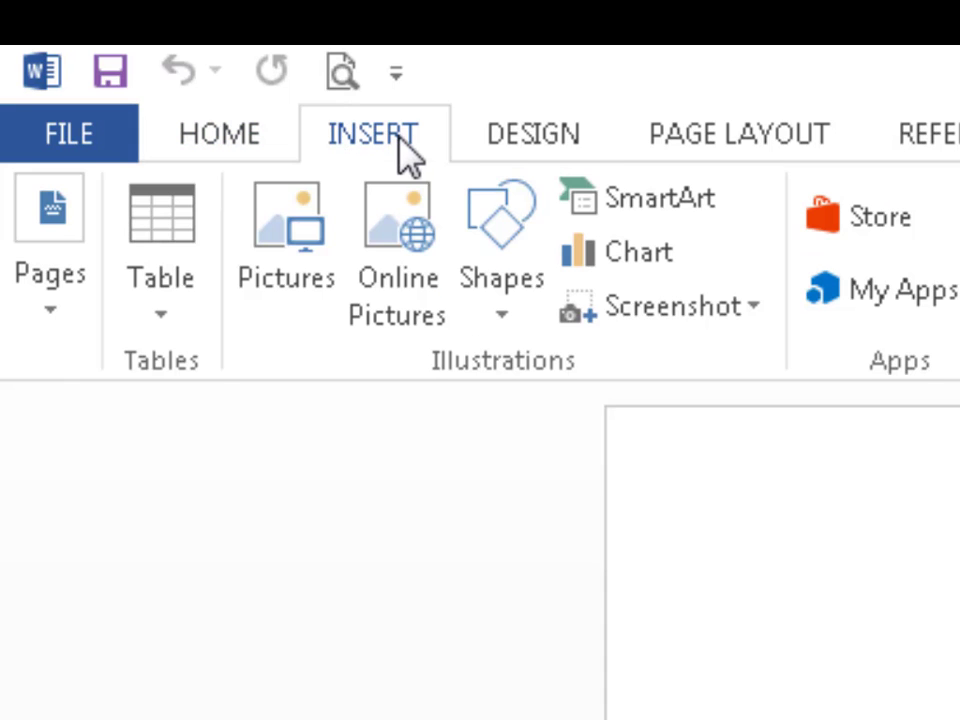
{"action": "left_click", "coordinate": [510, 154]}
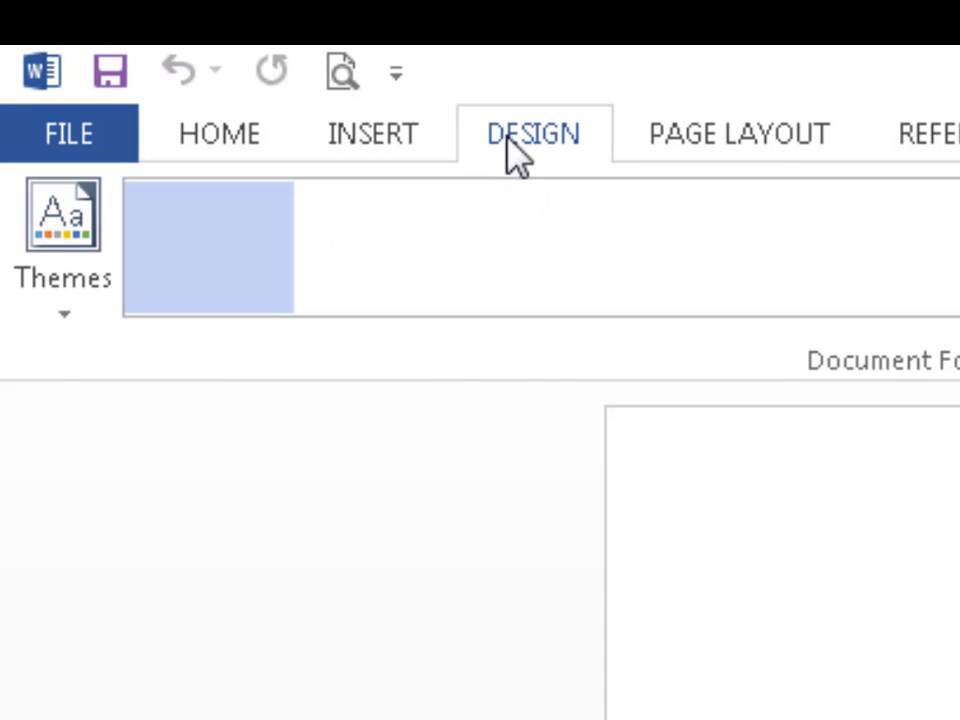
{"action": "left_click", "coordinate": [666, 146]}
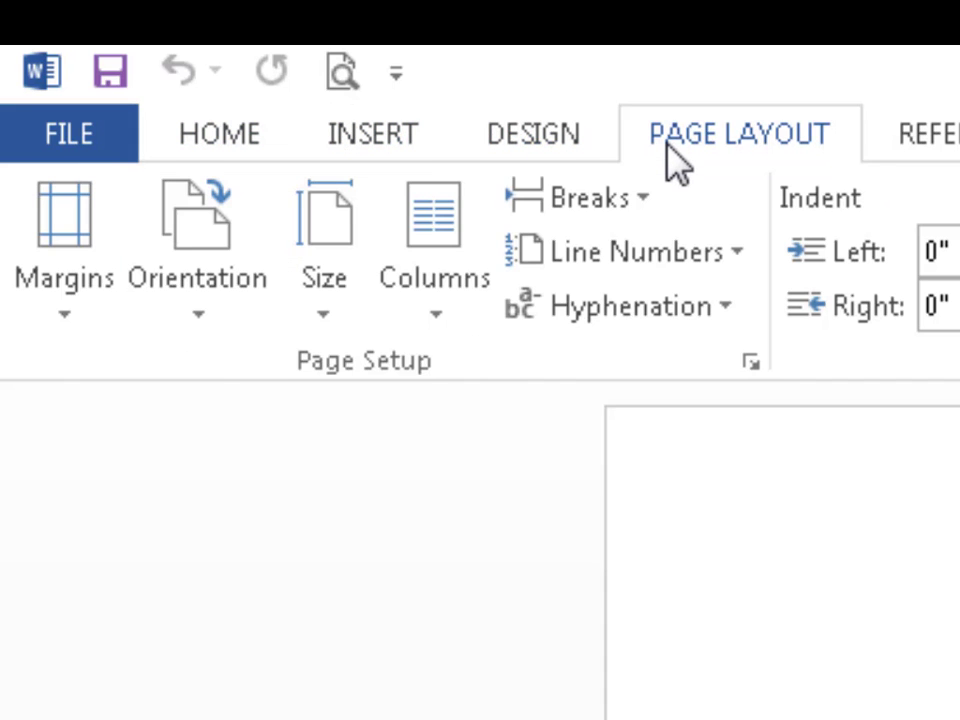
{"action": "left_click", "coordinate": [924, 144]}
{"action": "left_click", "coordinate": [724, 152]}
{"action": "left_click", "coordinate": [278, 152]}
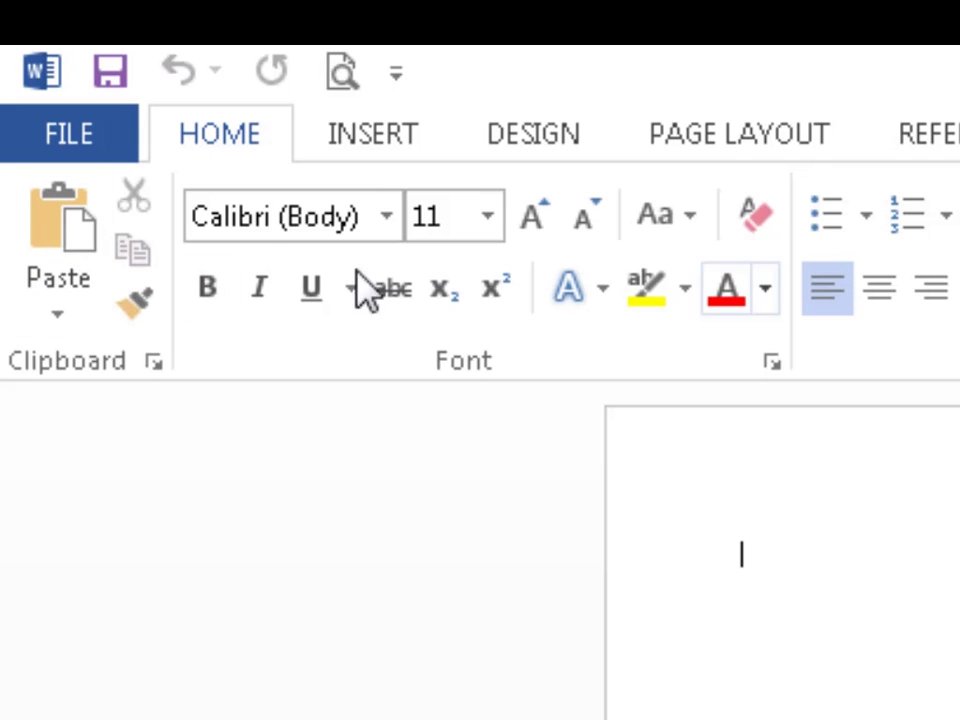
- Examine the Open page with its recent documents and the Print page in the backstage view, returning to the document
{"action": "left_click", "coordinate": [96, 140]}
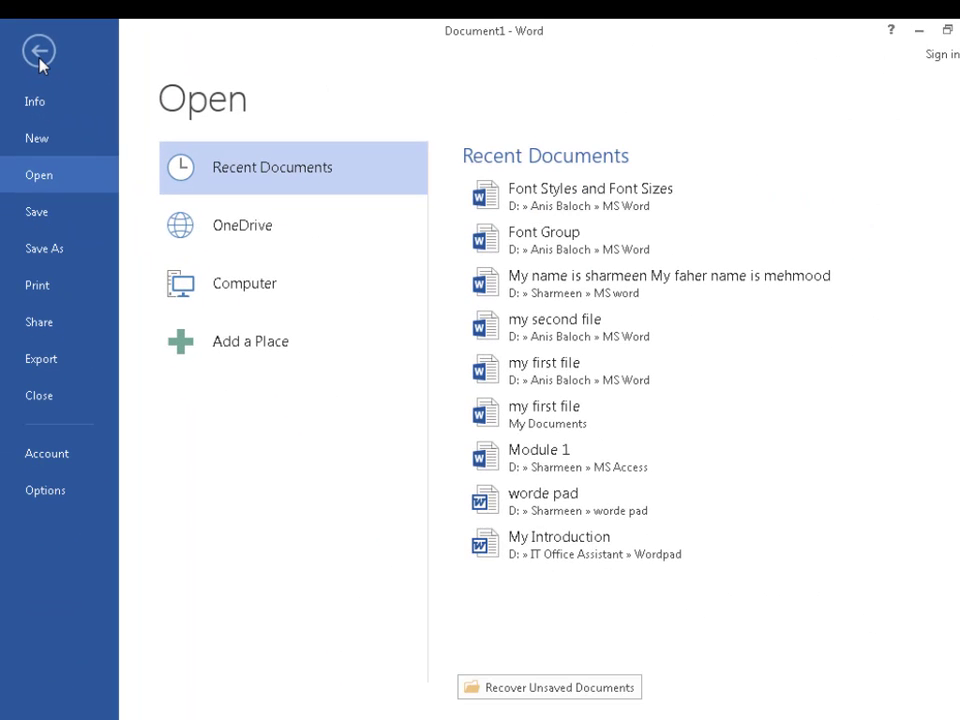
{"action": "left_click", "coordinate": [40, 58]}
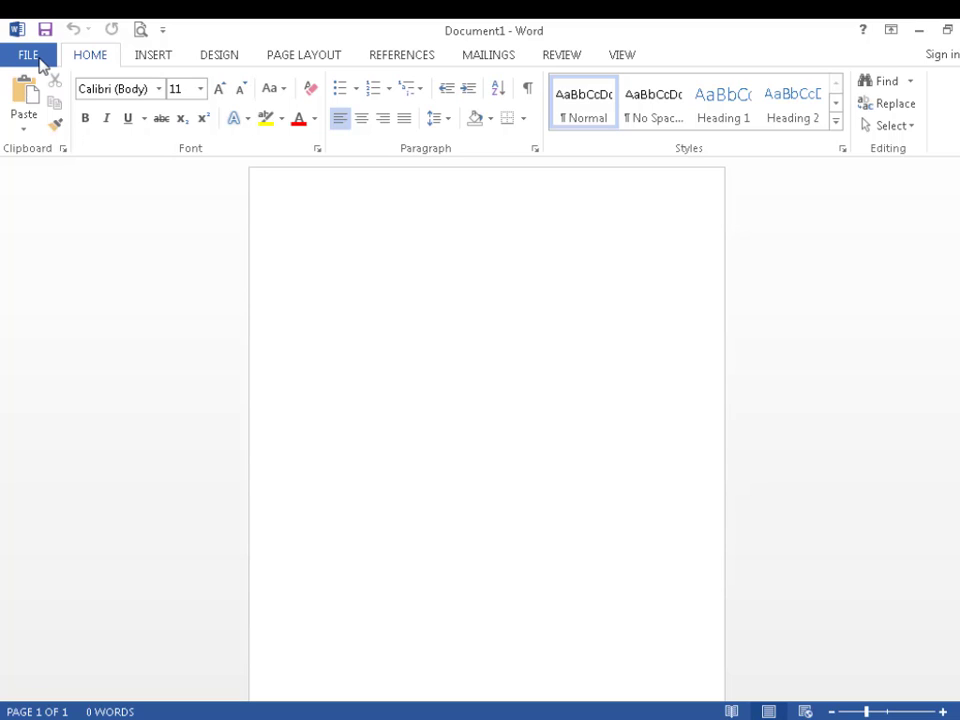
{"action": "left_click", "coordinate": [30, 56]}
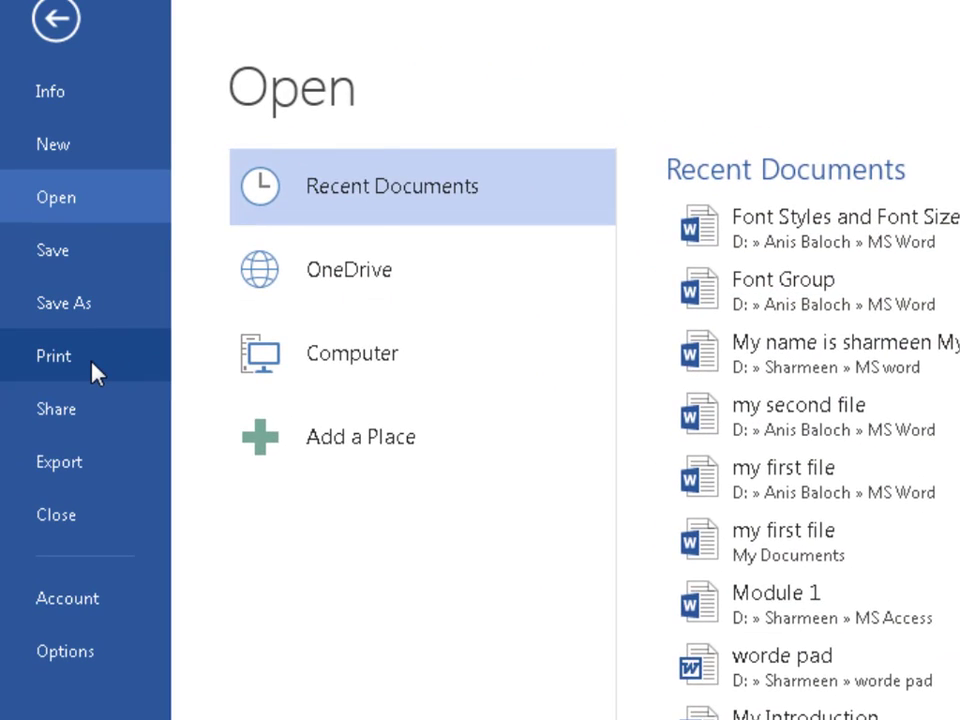
{"action": "left_click", "coordinate": [96, 372]}
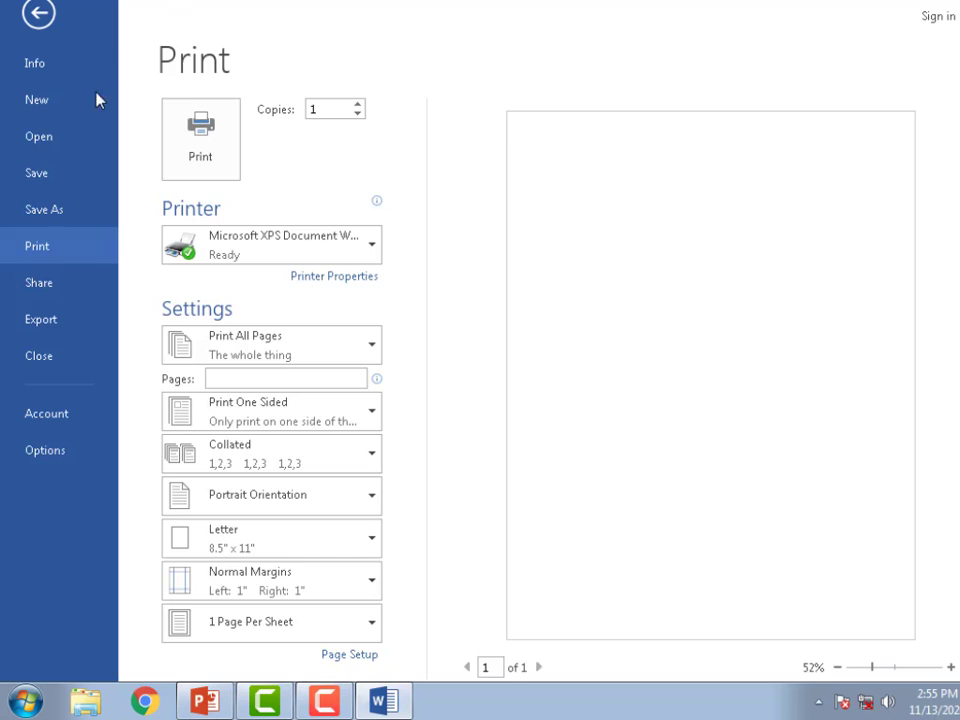
{"action": "left_click", "coordinate": [80, 142]}
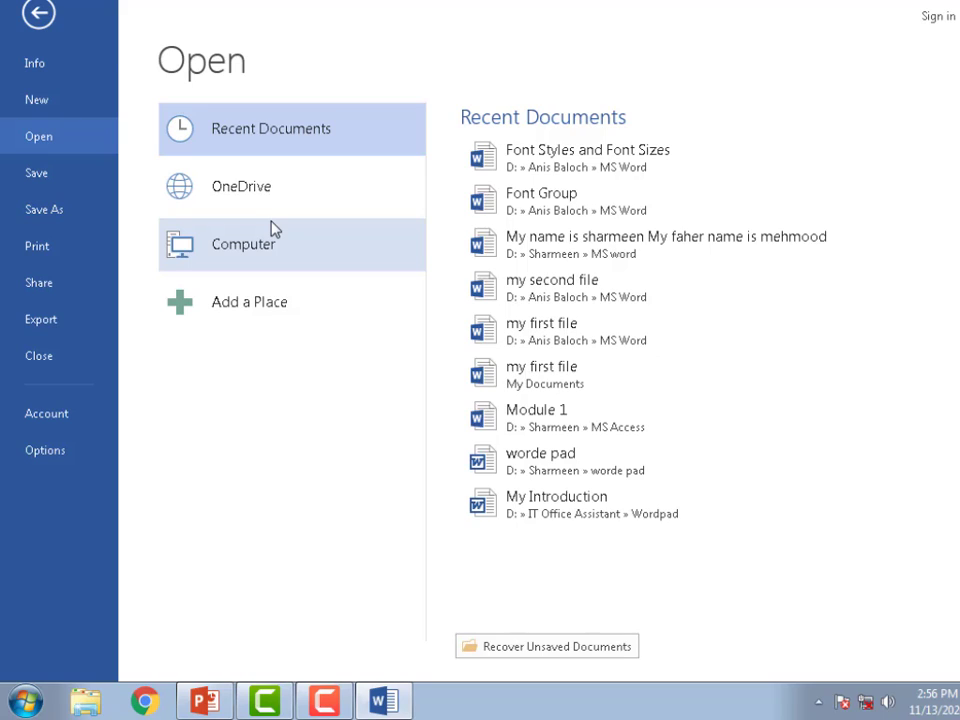
{"action": "left_click", "coordinate": [37, 16]}
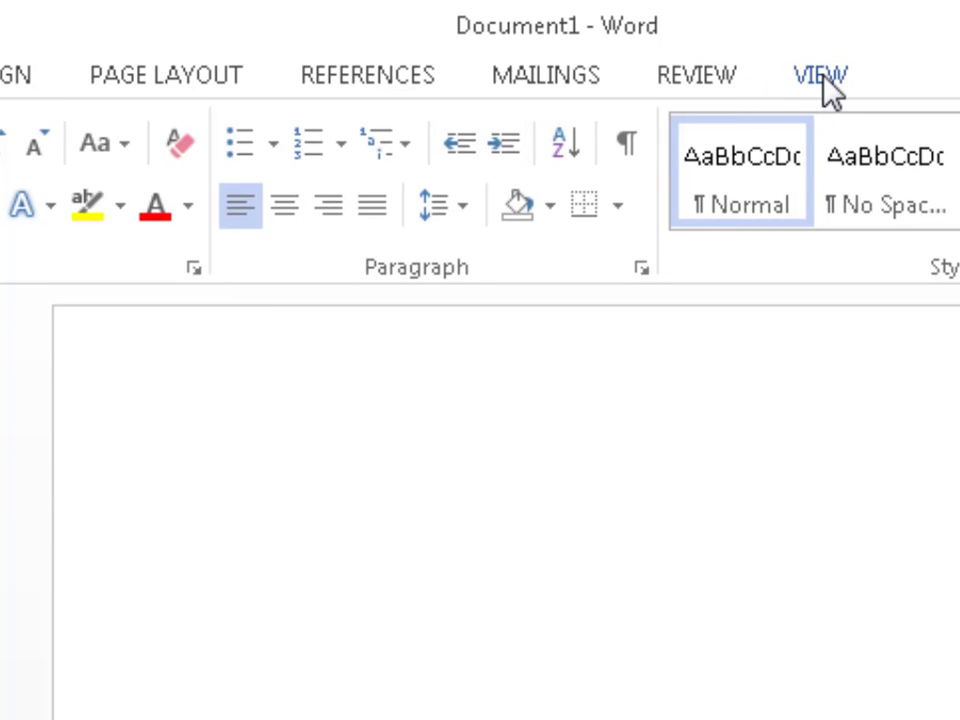
- Show the ruler around the document page
{"action": "left_click", "coordinate": [824, 80]}
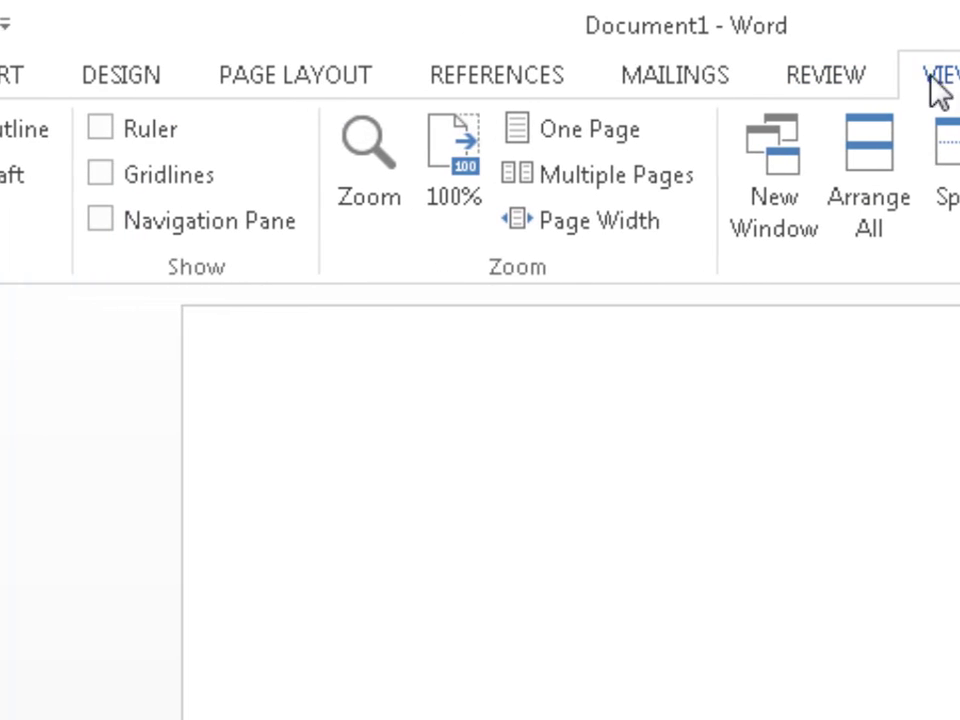
{"action": "left_click", "coordinate": [163, 132]}
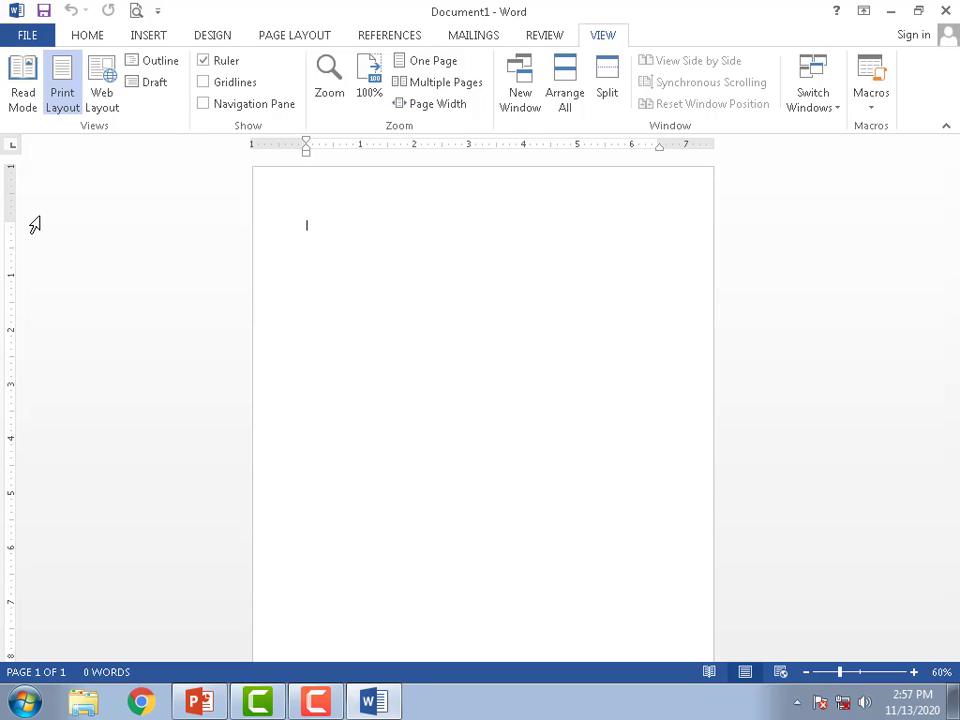
- Return to the Home commands and write "I am using Microsoft Word" on the first line of the page
{"action": "left_click", "coordinate": [84, 38]}
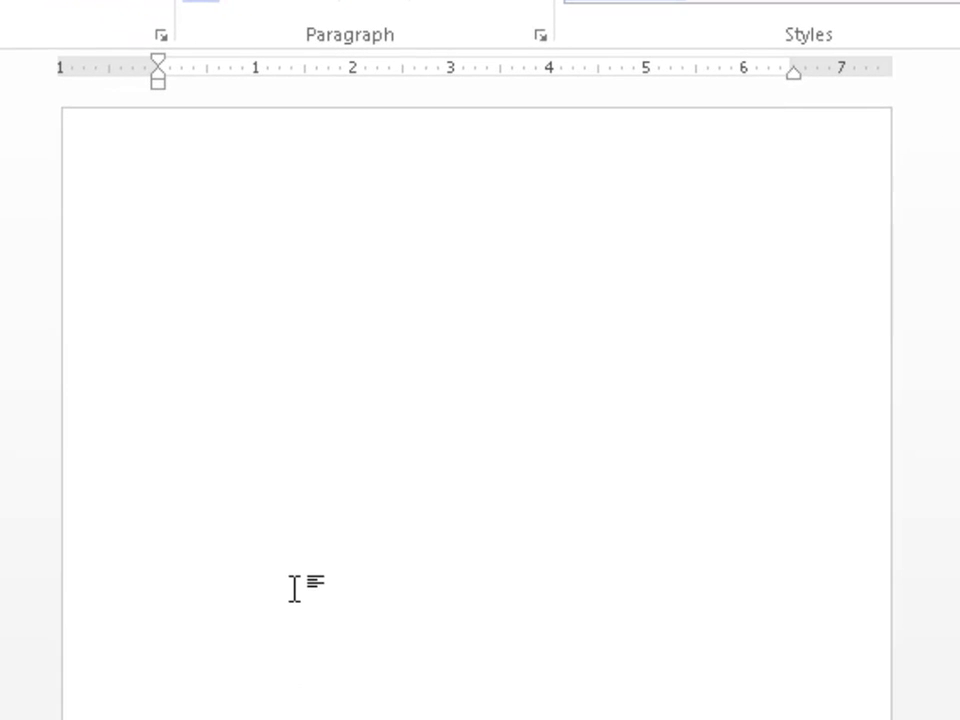
{"action": "type", "text": "Iam using Microsoft"}
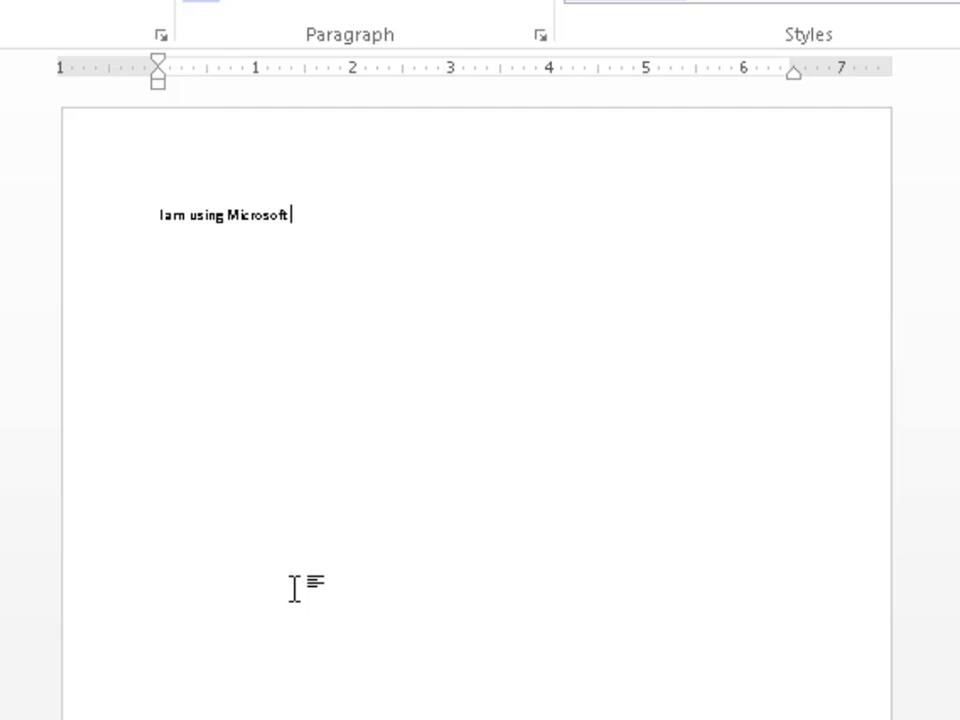
{"action": "type", "text": " Word"}
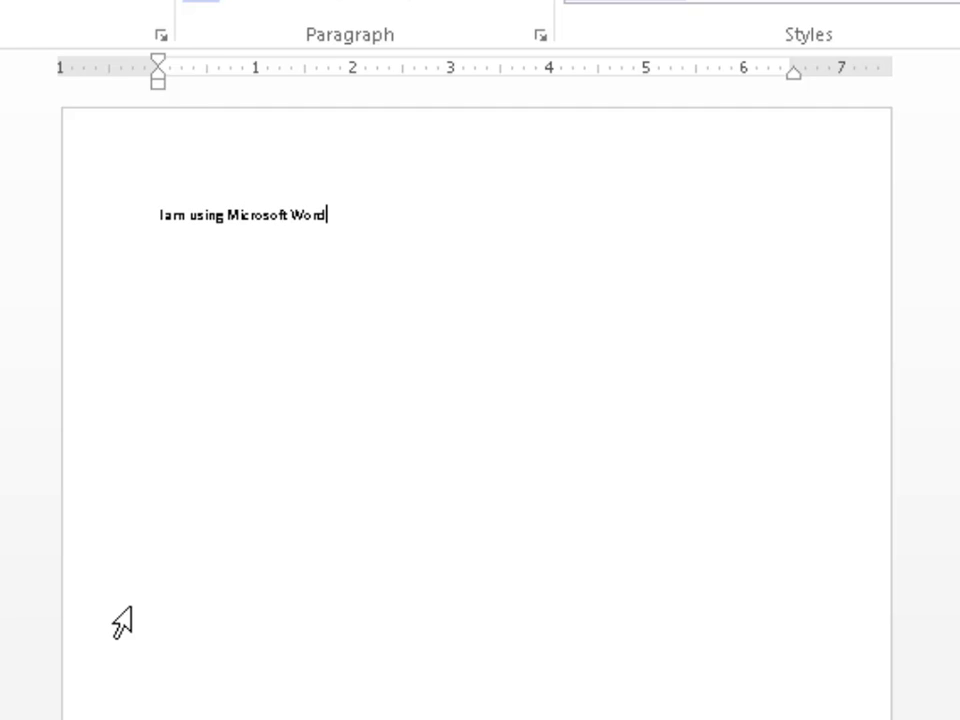